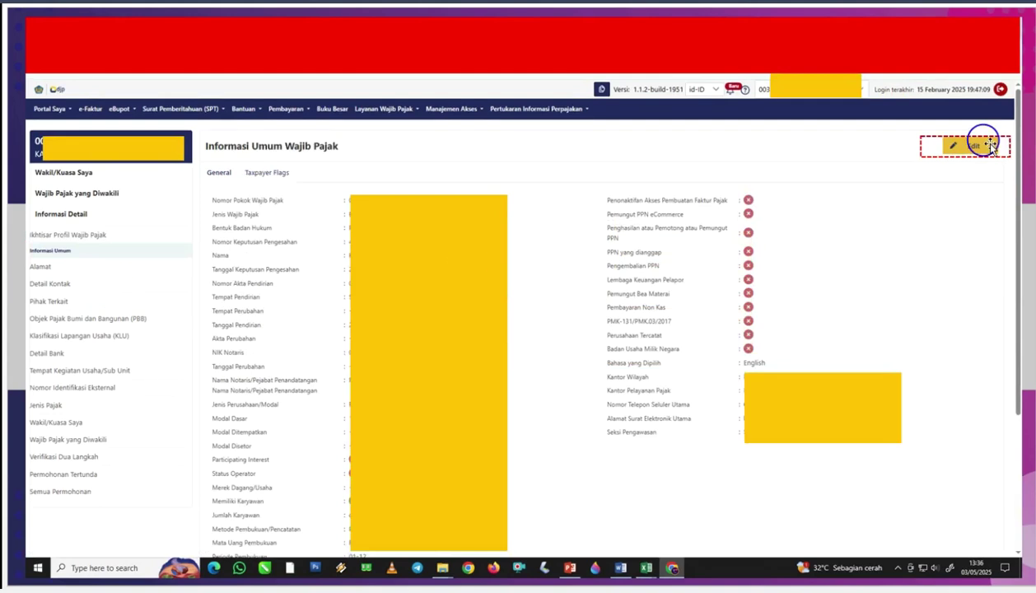
# - Open Informasi Umum Wajib Pajak for editing and scroll down to the form's accordion sections
pyautogui.click(973, 147)
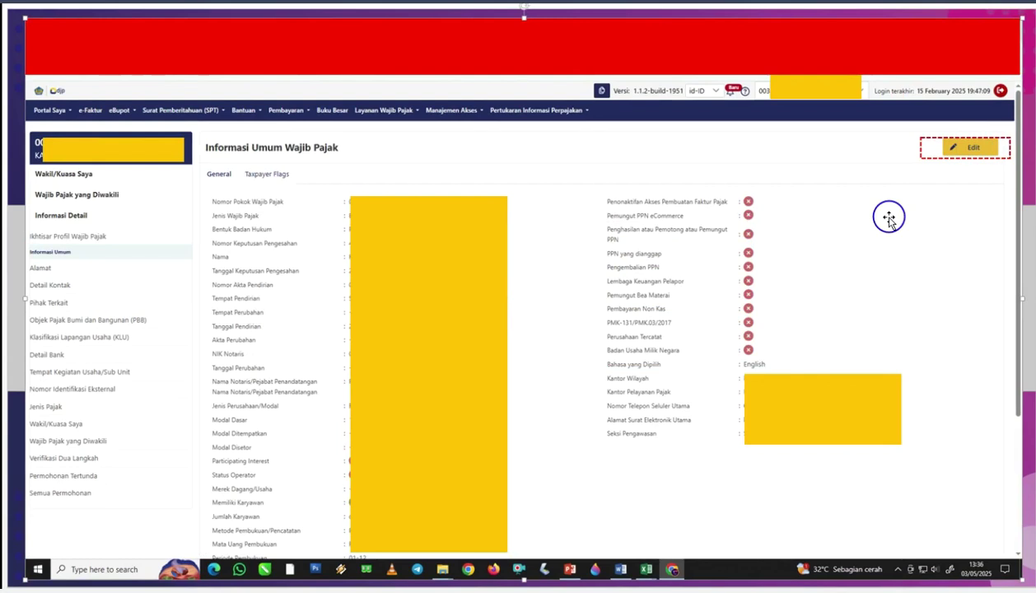
pyautogui.press('pagedown')
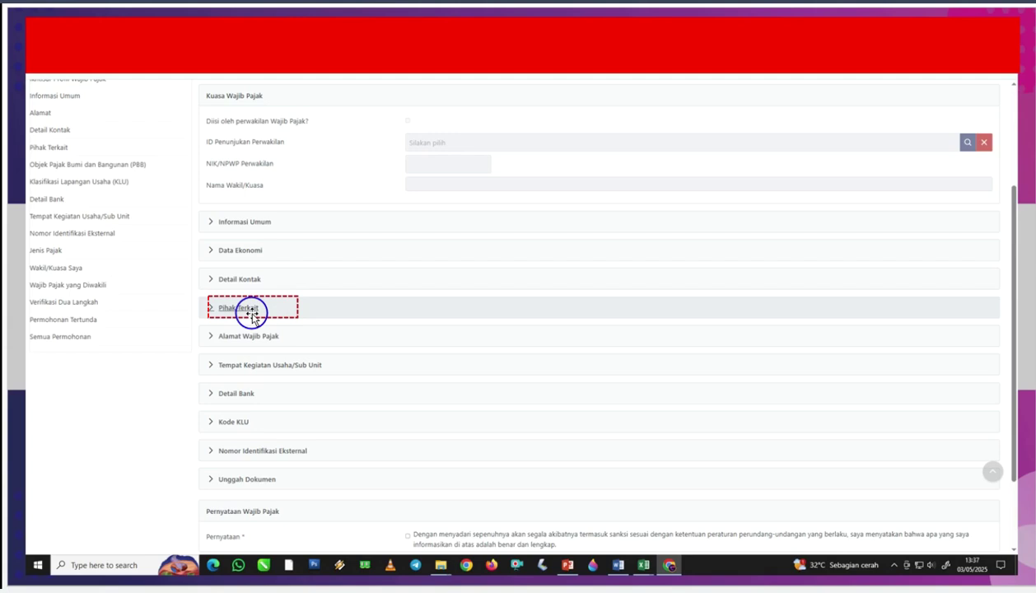
# - Add a Related Person under Pihak Terkait, ticked as PIC with Pendiri and Sekutu Aktif
pyautogui.press('pagedown')
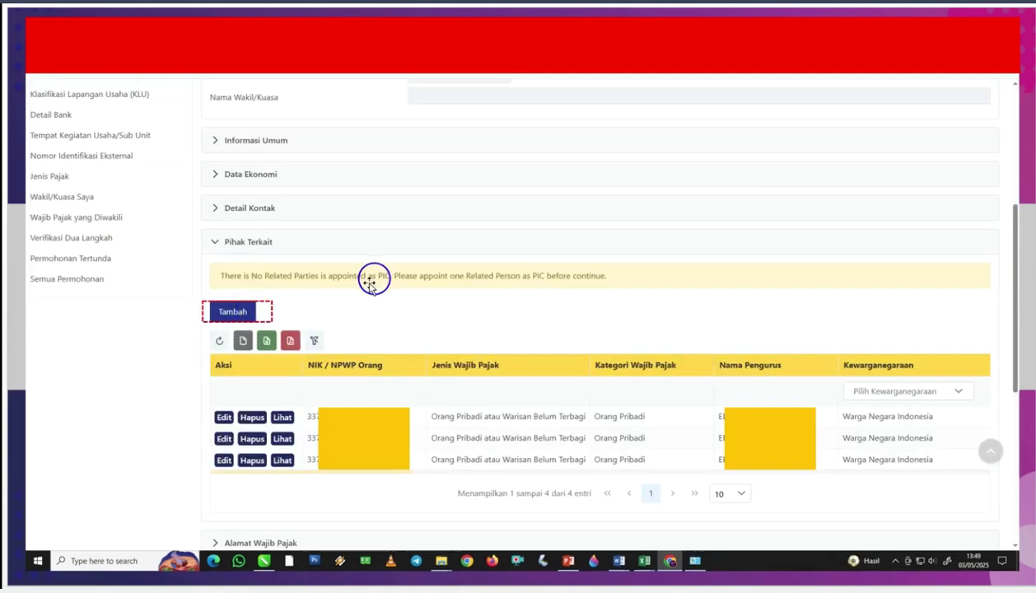
pyautogui.click(234, 313)
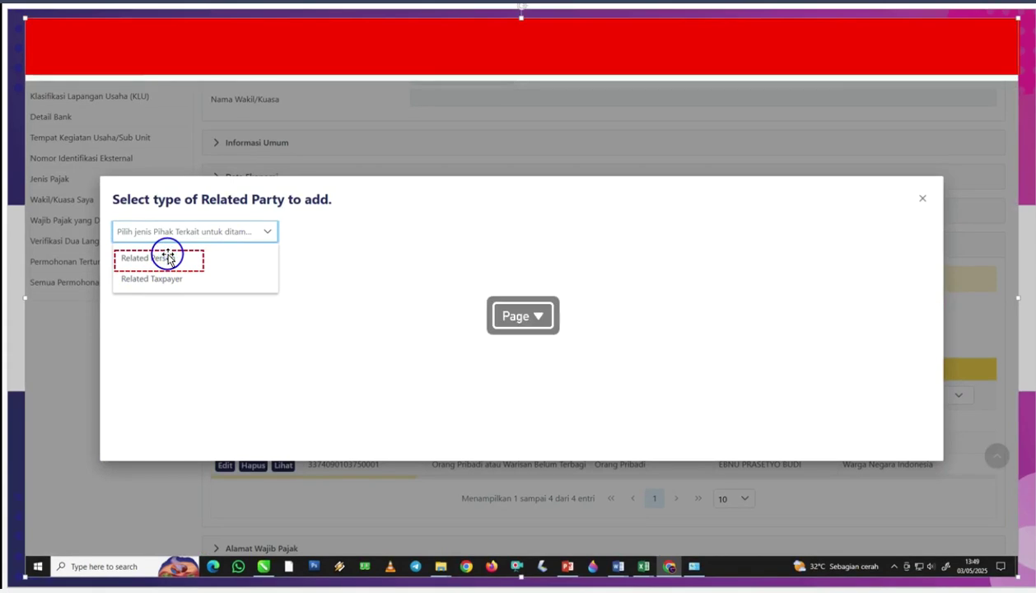
pyautogui.click(168, 256)
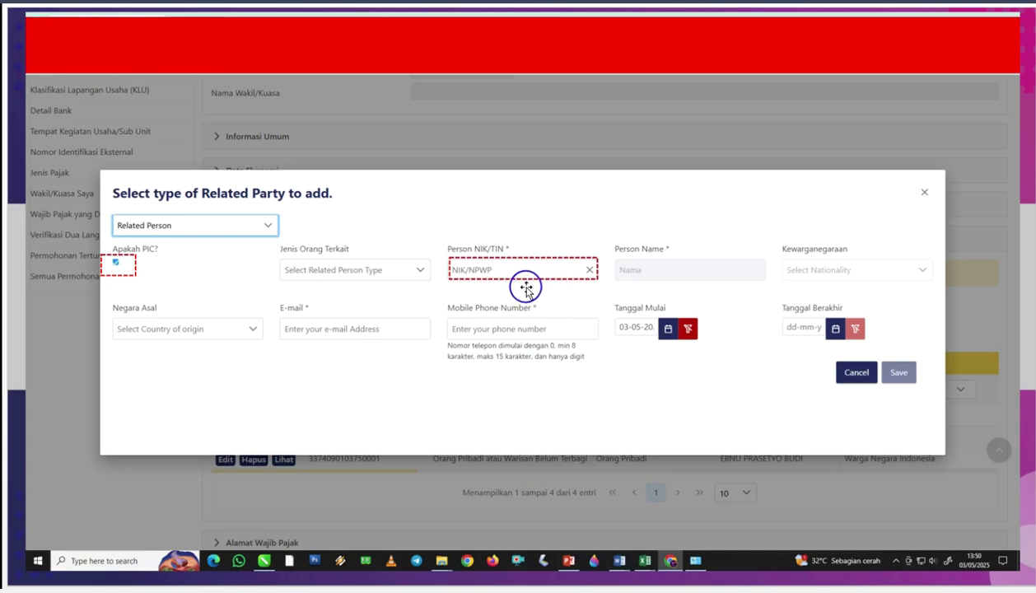
pyautogui.press('pagedown')
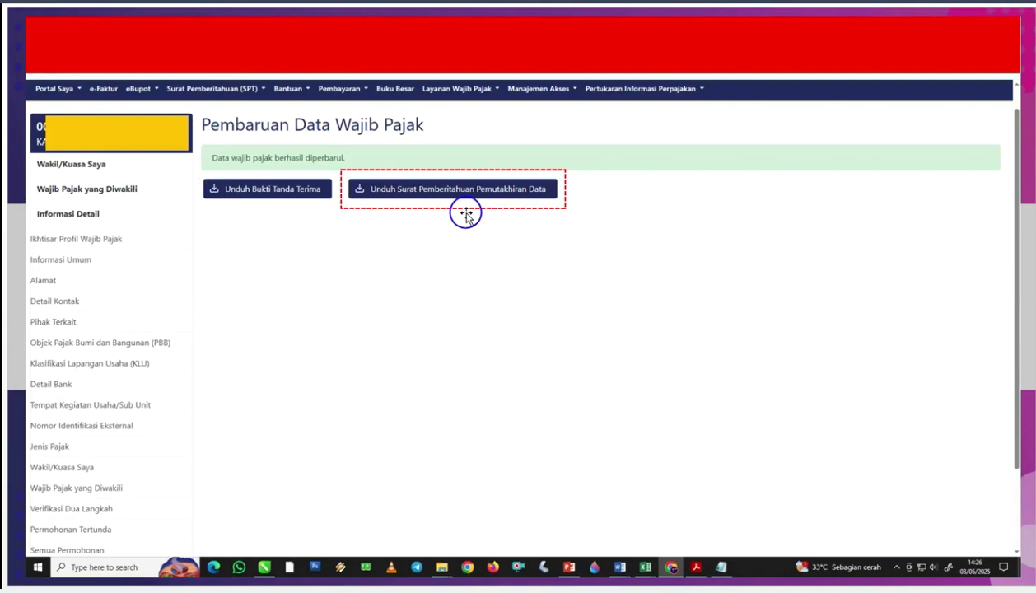
# - Log out and enter the PIC's NIK and password on the Coretax login page
pyautogui.press('pagedown')
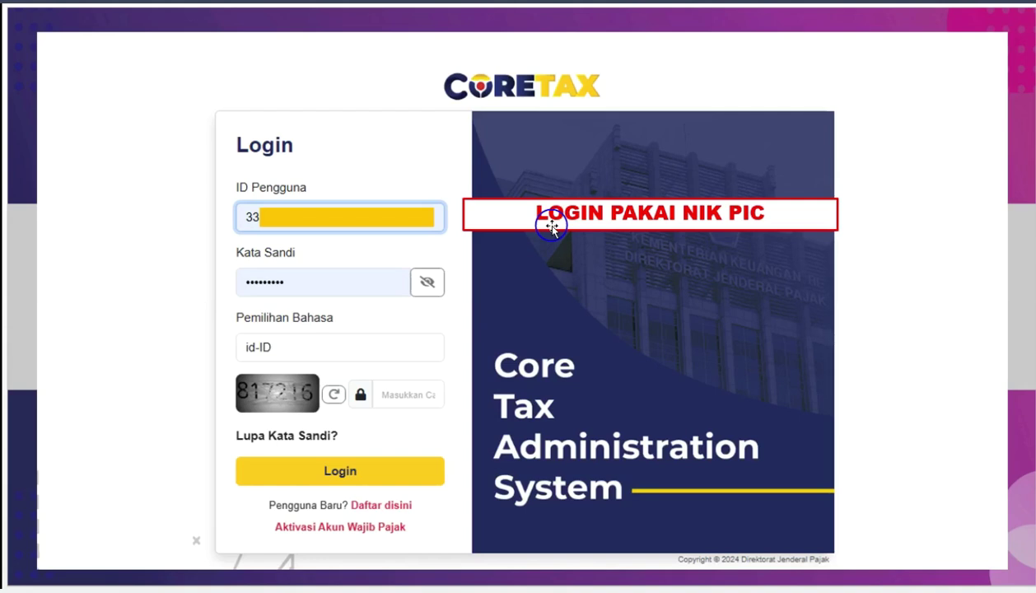
# - Sign in as the PIC and switch to acting on behalf of the company
pyautogui.click(578, 213)
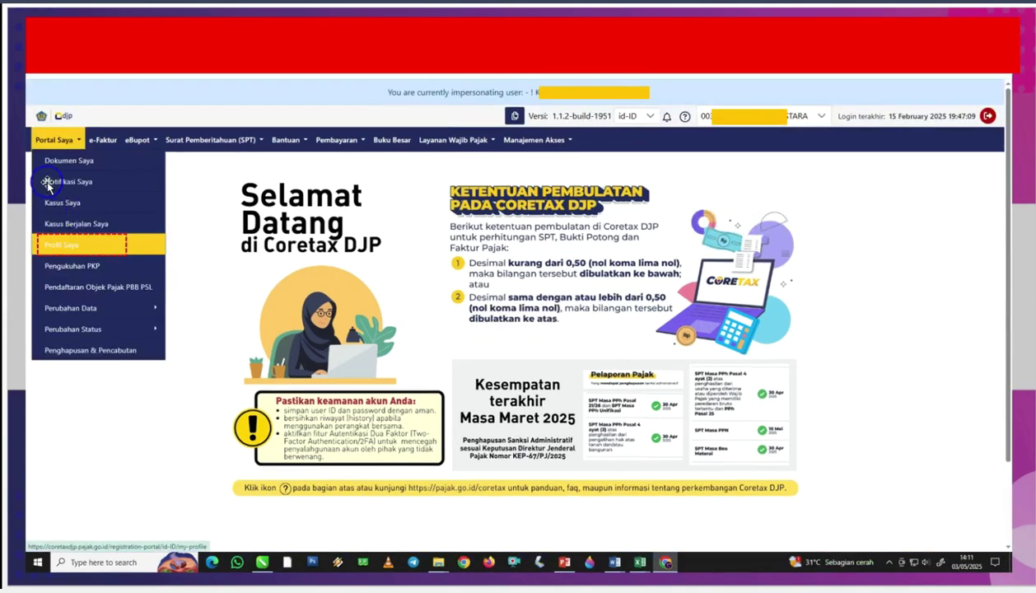
# - Open Profil Saya > Informasi Umum in edit mode and scroll to its data sections
pyautogui.click(80, 250)
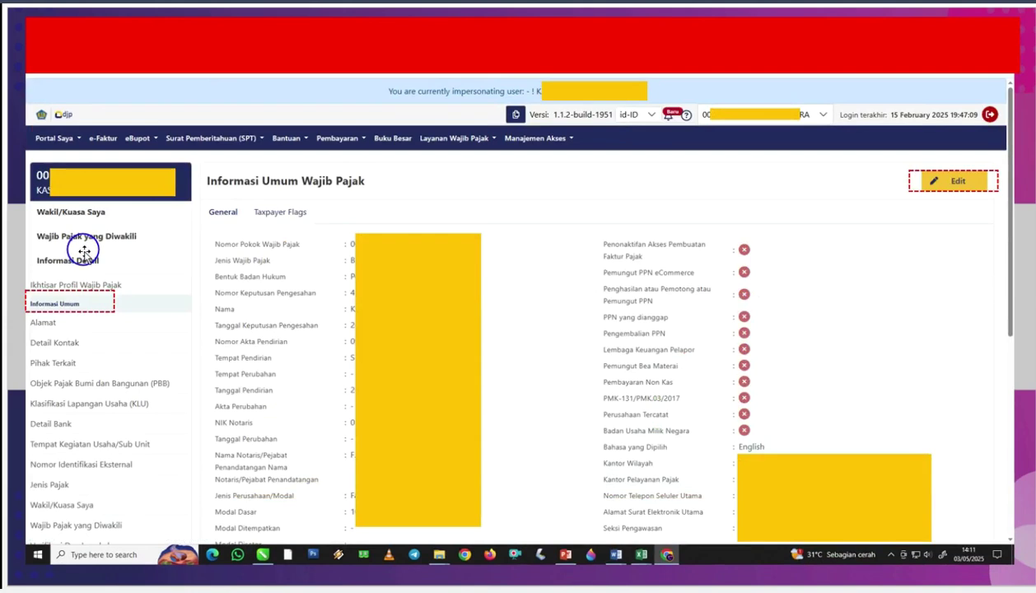
pyautogui.click(85, 306)
pyautogui.click(957, 185)
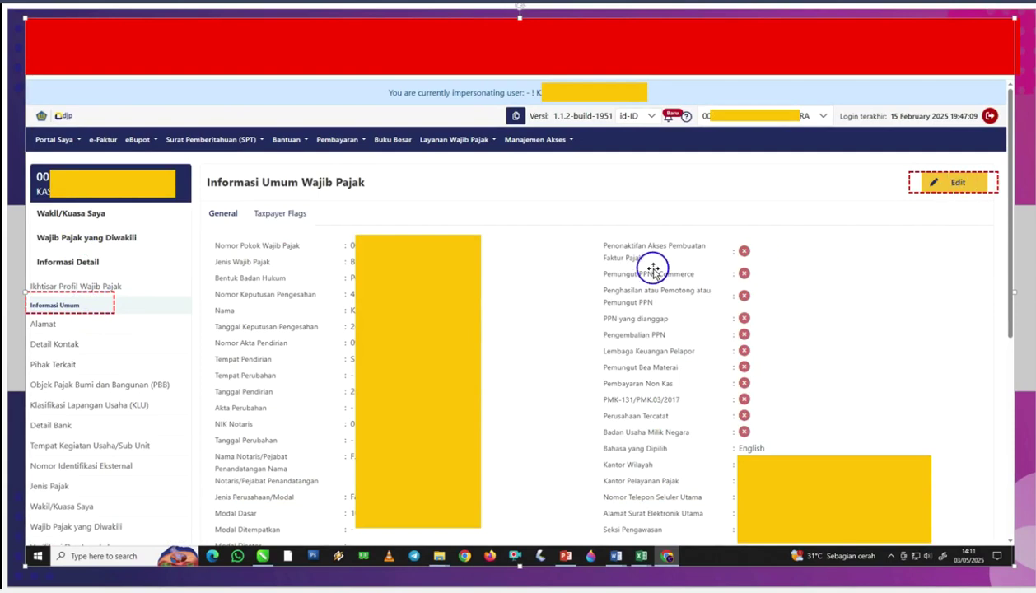
pyautogui.press('pagedown')
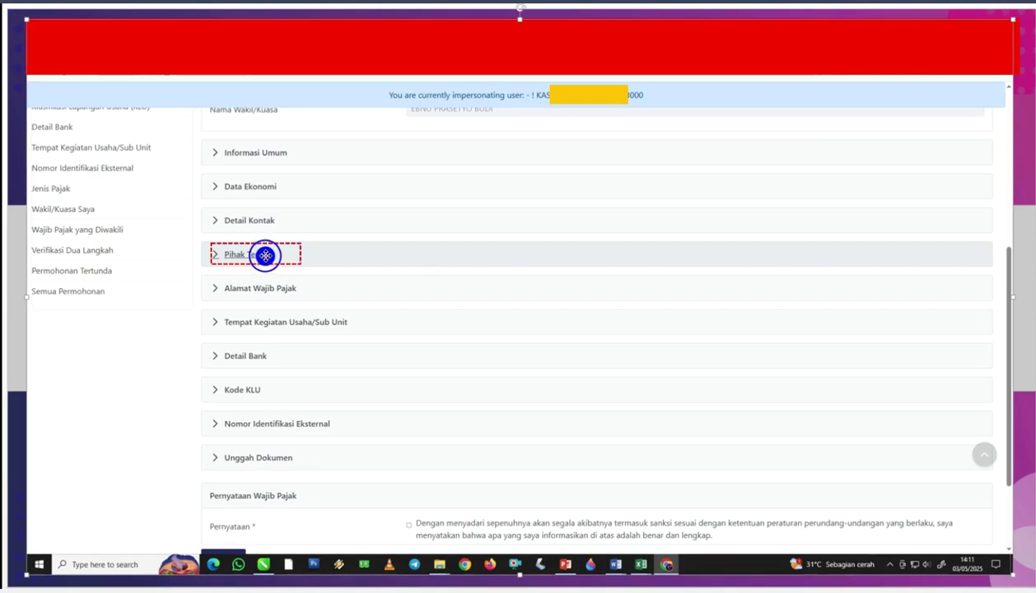
# - Add the related taxpayer found by NIK with type Lainnya and description BENDAHARA
pyautogui.click(265, 255)
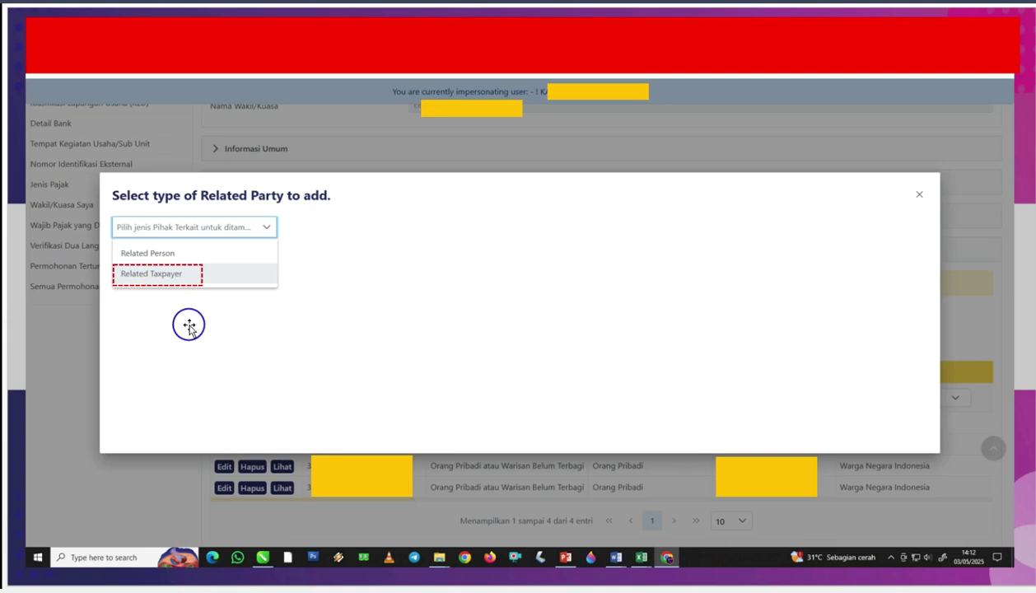
pyautogui.press('pagedown')
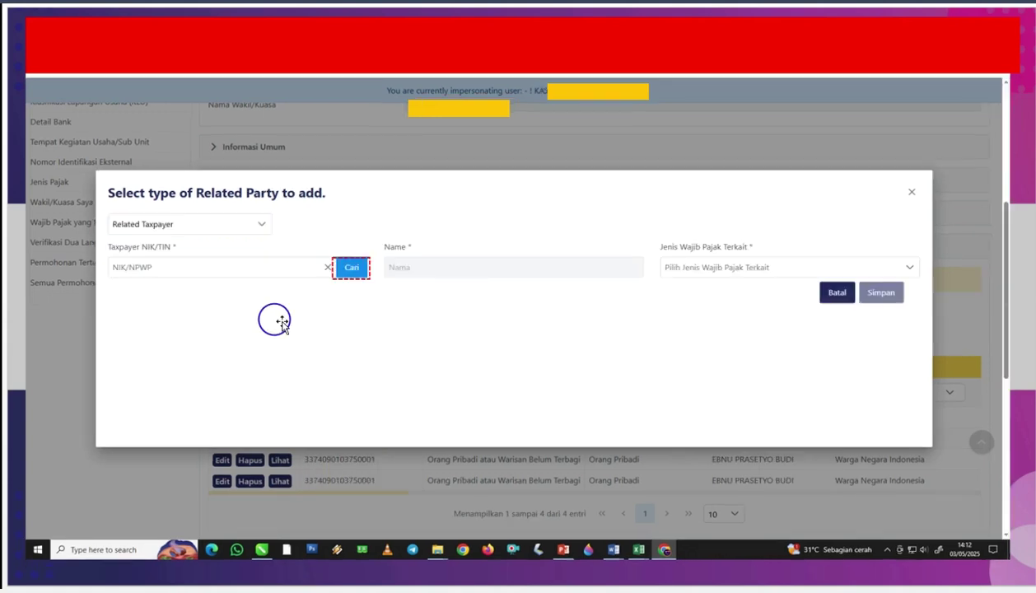
pyautogui.click(356, 269)
pyautogui.press('pagedown')
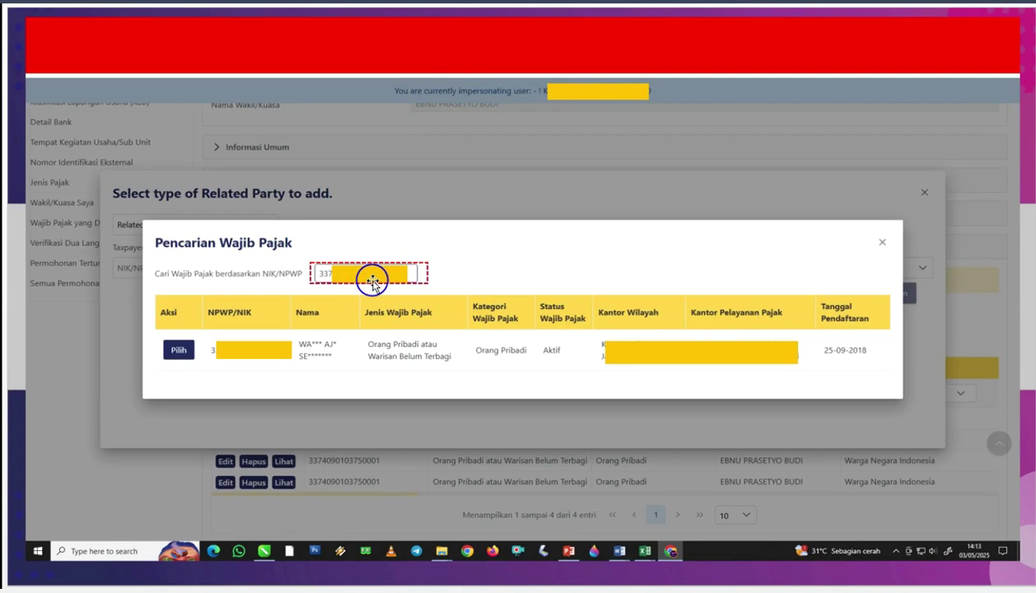
pyautogui.press('pagedown')
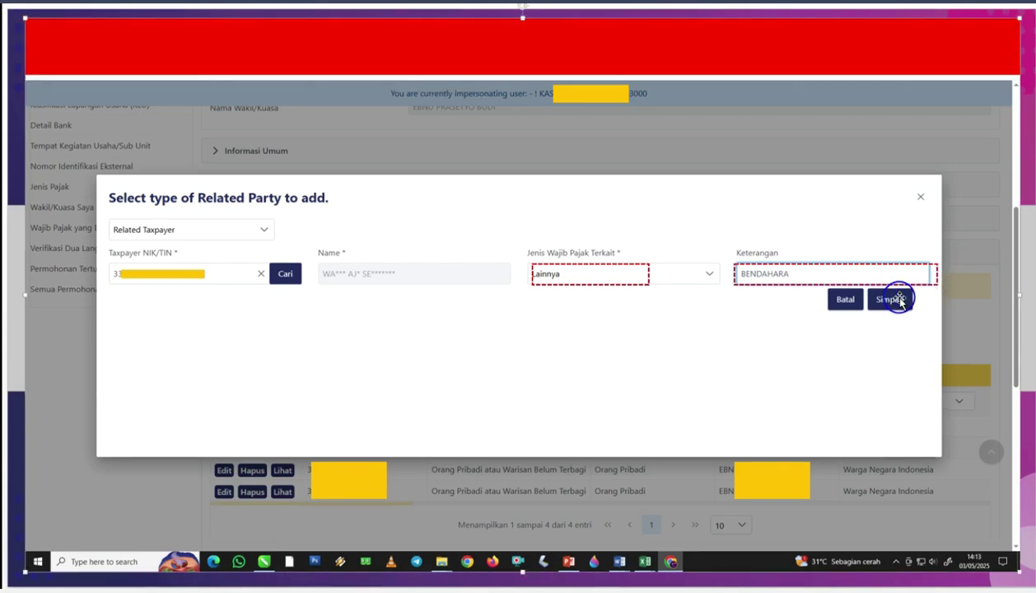
pyautogui.press('pagedown')
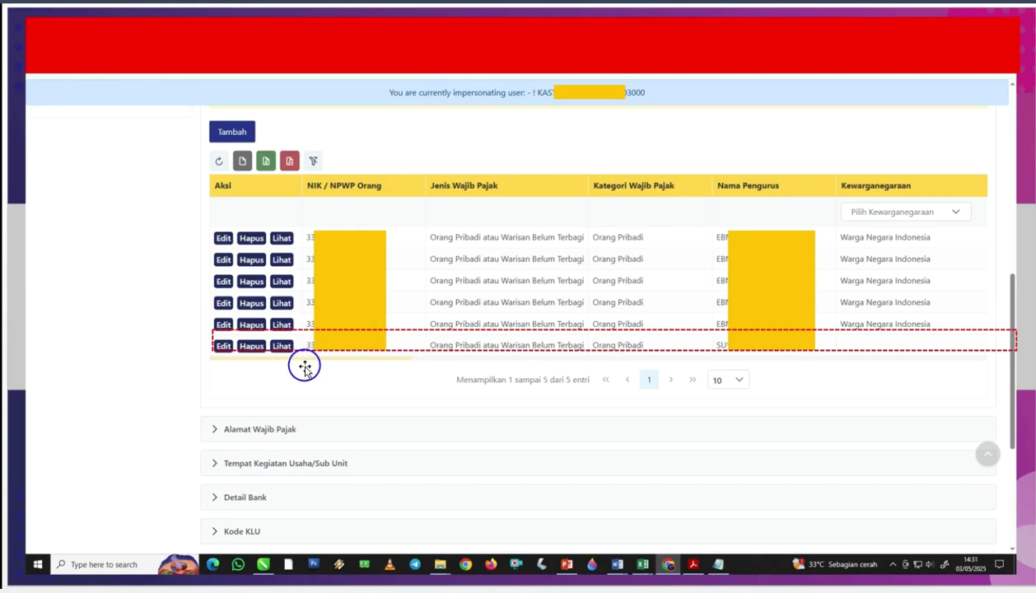
pyautogui.press('pagedown')
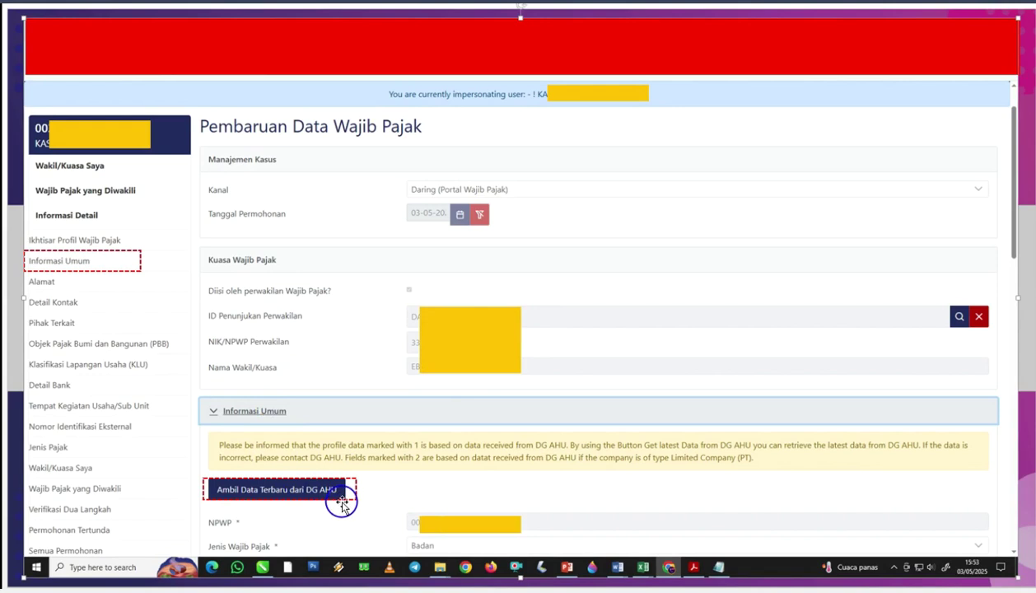
# - Refresh the company data from DG AHU and tick the Pernyataan declaration before saving
pyautogui.press('pagedown')
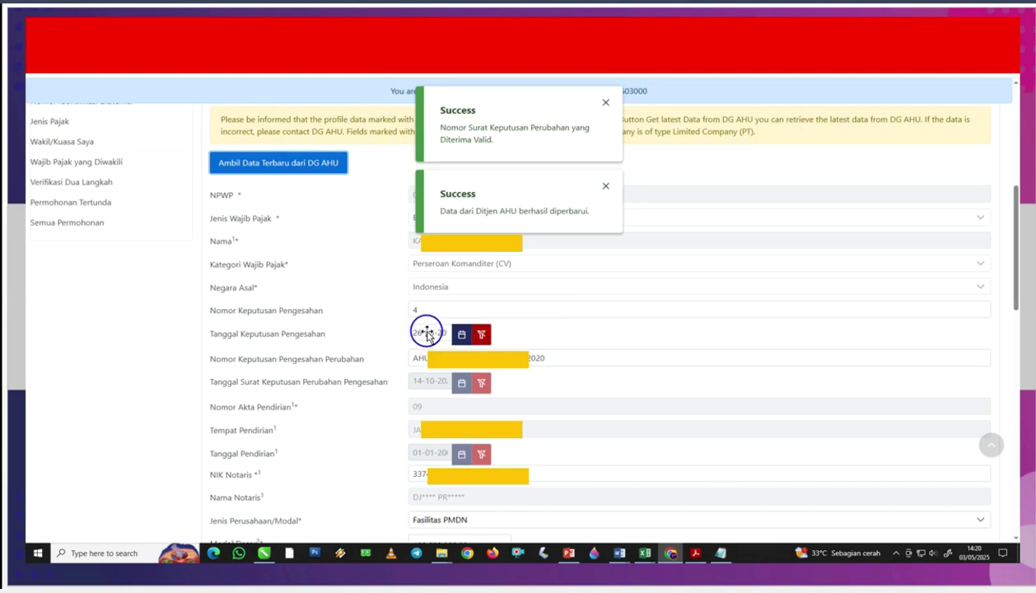
pyautogui.press('pagedown')
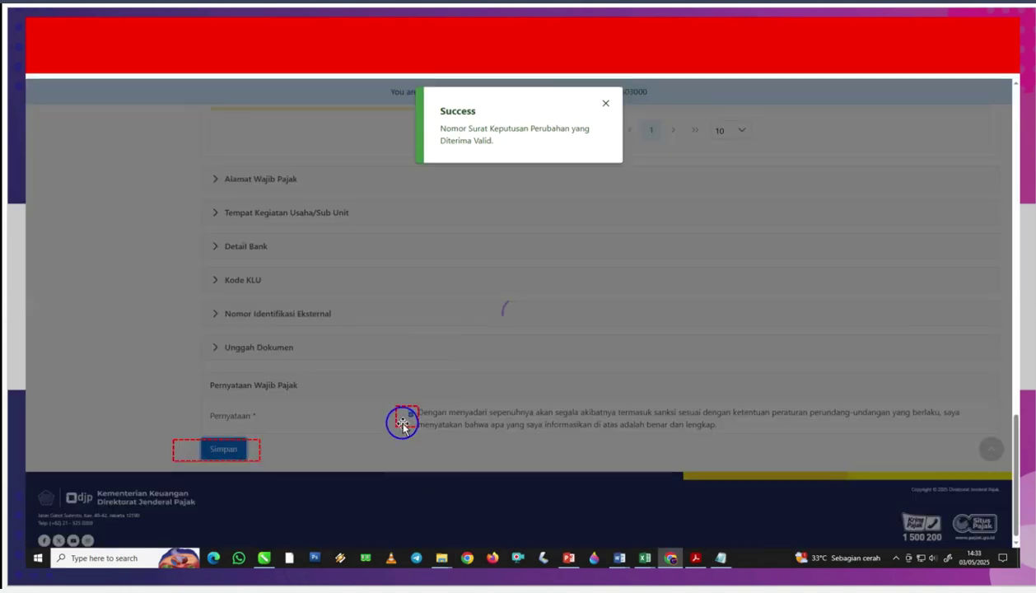
pyautogui.click(409, 414)
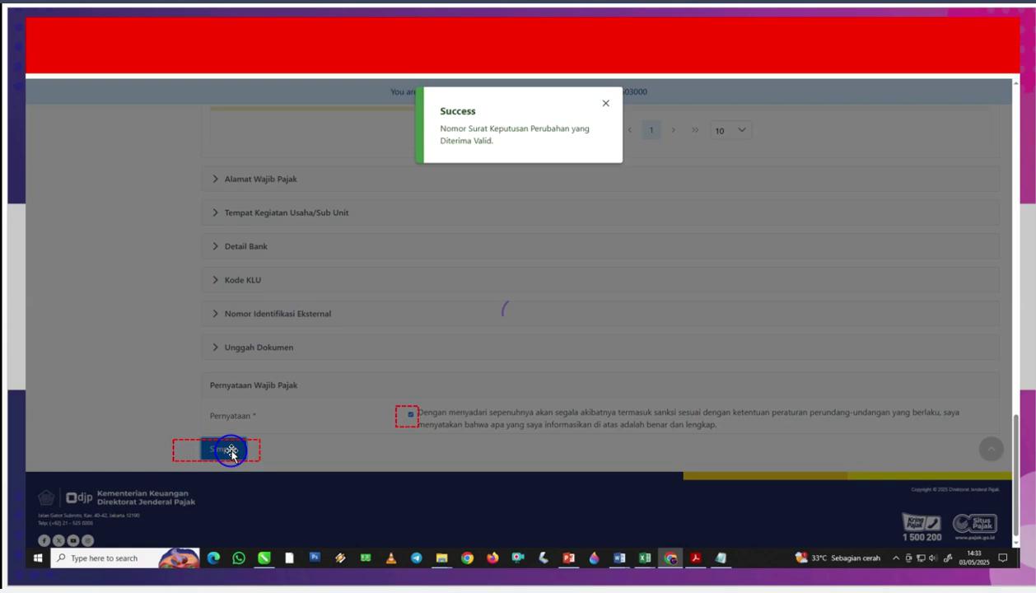
# - Check Profil Saya > Pihak Terkait, which now lists two related persons
pyautogui.press('pagedown')
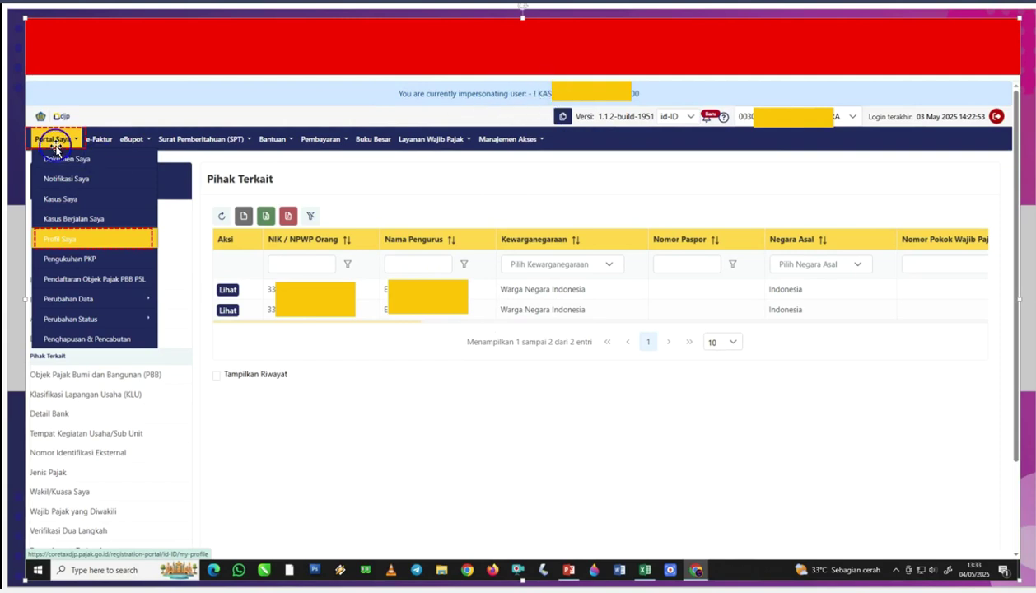
# - Load the Ikhtisar Profil Wajib Pajak page from Portal Saya > Profil Saya
pyautogui.click(105, 240)
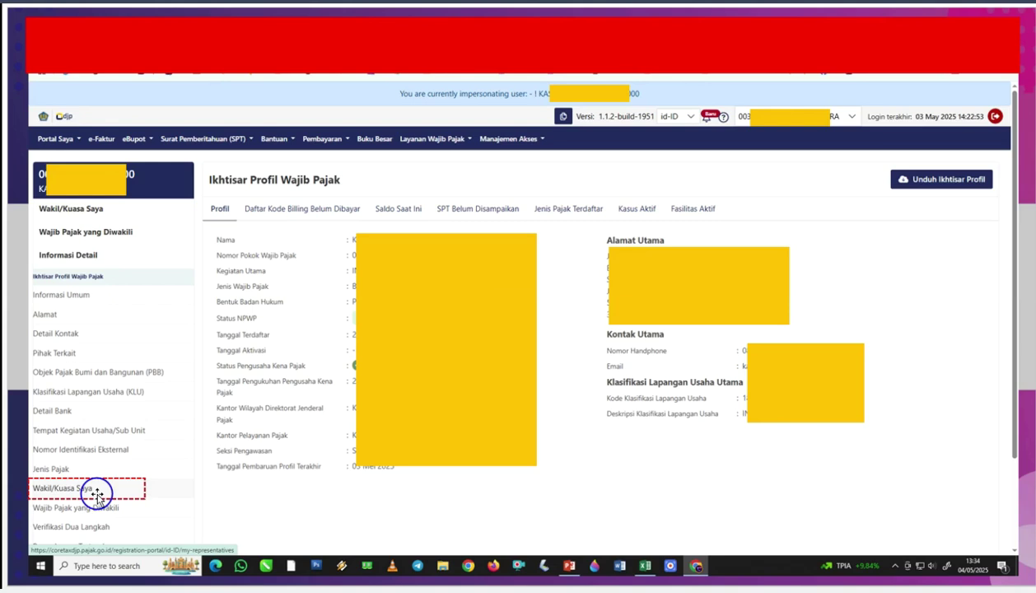
# - Assign the representative the four annual return and Article 21/26 drafter and signer roles
pyautogui.press('pagedown')
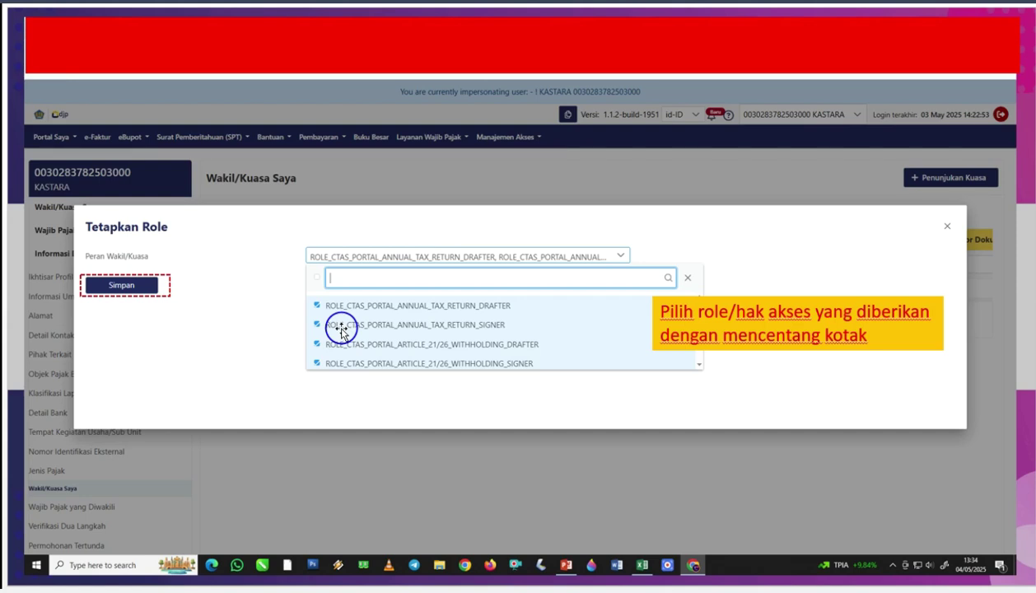
# - Scroll through the Pembaruan Data Wajib Pajak form showing the representative's appointment ID, NIK/NPWP and name
pyautogui.press('pagedown')
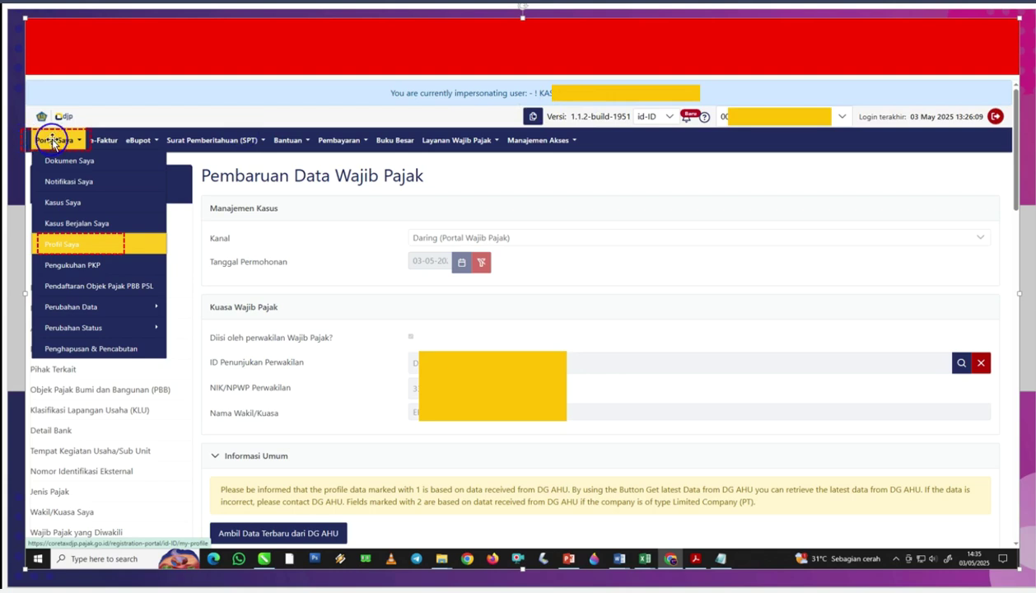
# - Go through Portal Saya > Profil Saya and open the Informasi Umum Wajib Pajak page
pyautogui.press('pagedown')
pyautogui.click(100, 249)
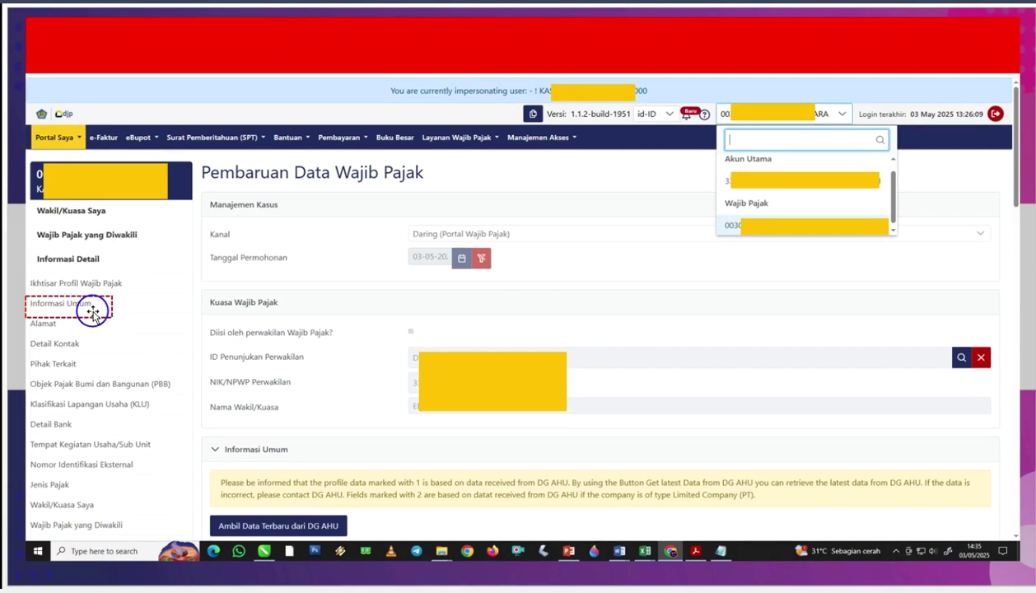
pyautogui.press('pageup')
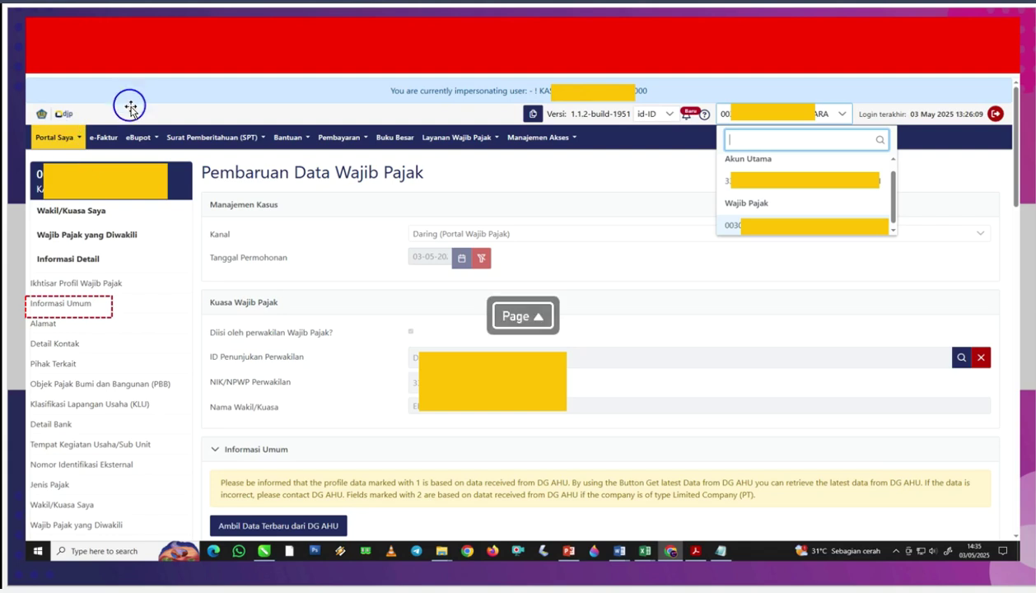
pyautogui.click(54, 137)
pyautogui.click(83, 239)
pyautogui.press('pagedown')
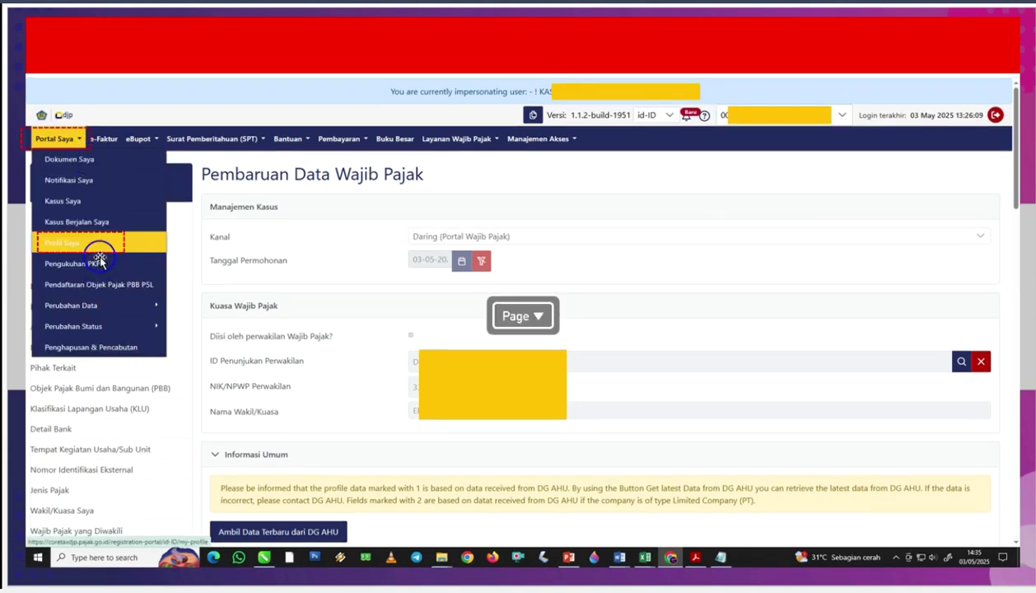
pyautogui.click(69, 313)
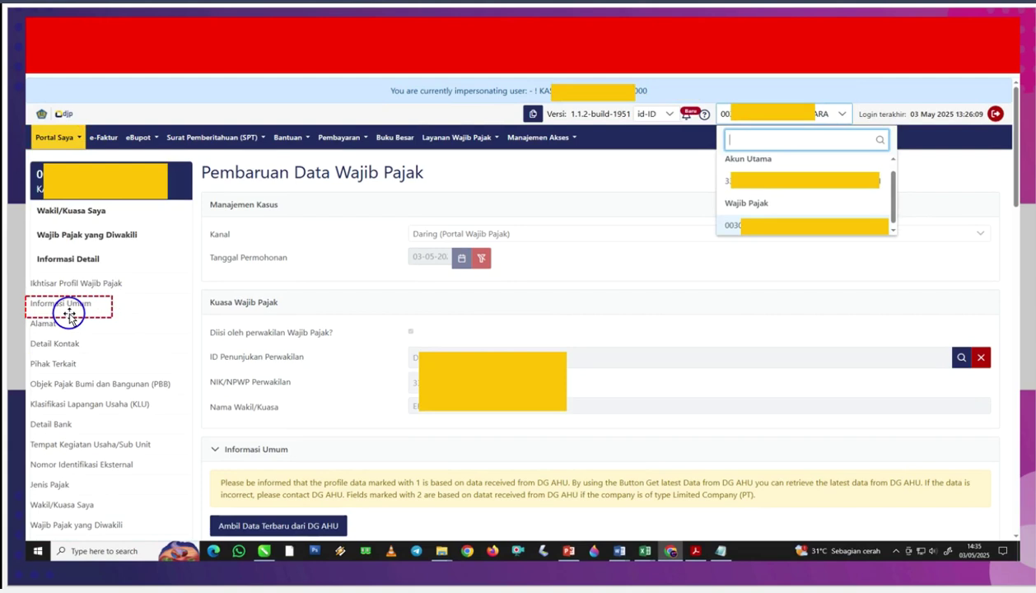
pyautogui.press('pagedown')
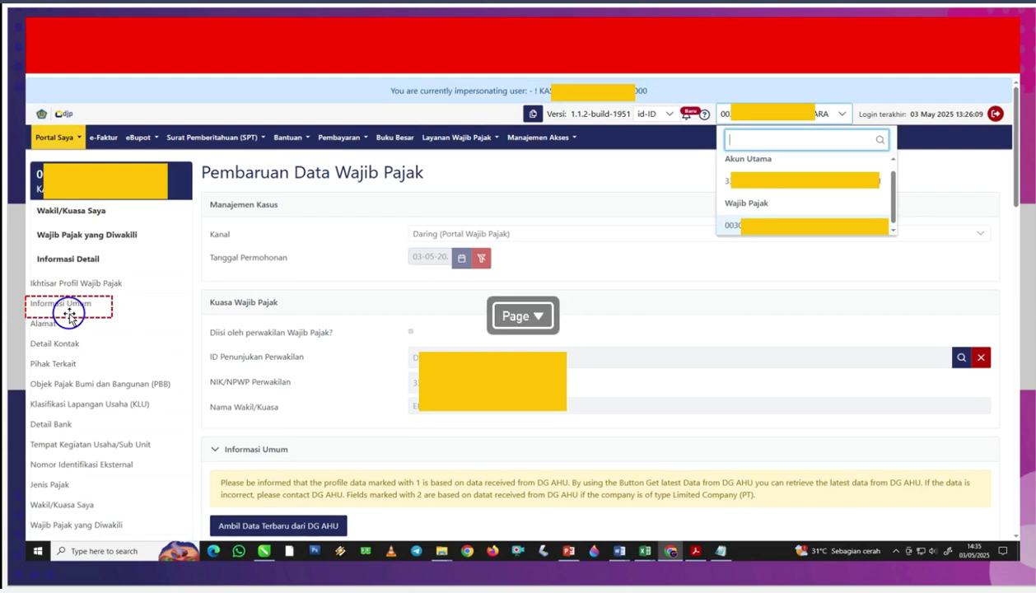
pyautogui.click(958, 177)
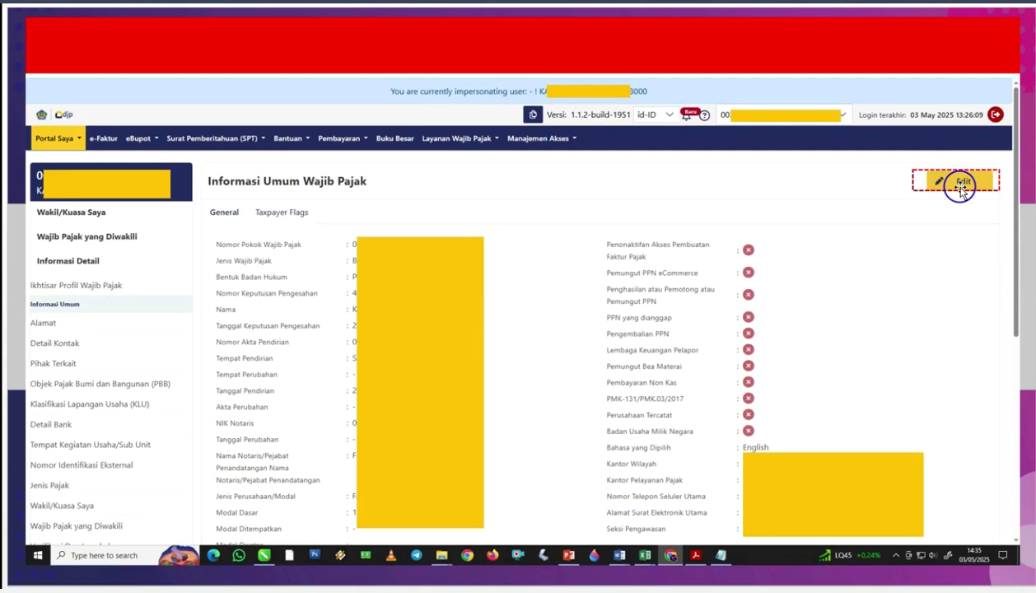
# - Scroll the update form down to the Pihak Terkait table listing five related parties
pyautogui.press('pagedown')
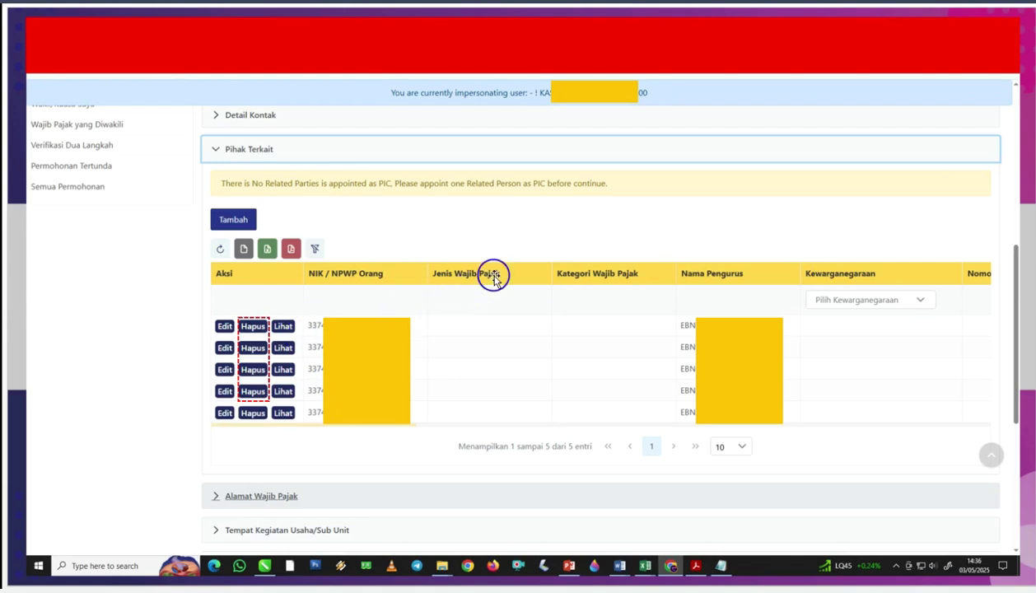
# - Delete a duplicate related party with Hapus, confirm with Ya, and tick the Pernyataan declaration
pyautogui.click(253, 326)
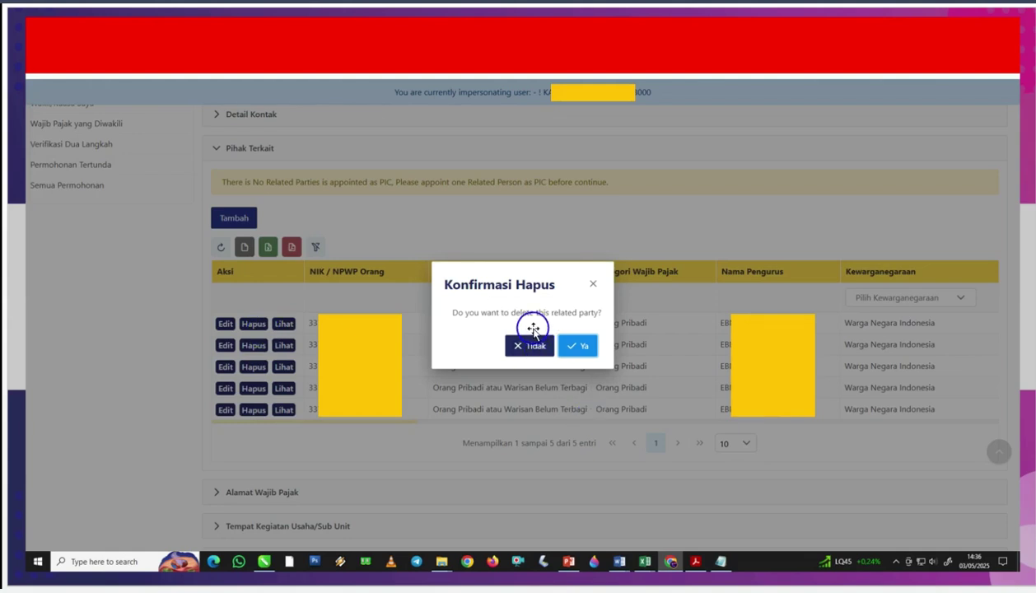
pyautogui.click(581, 346)
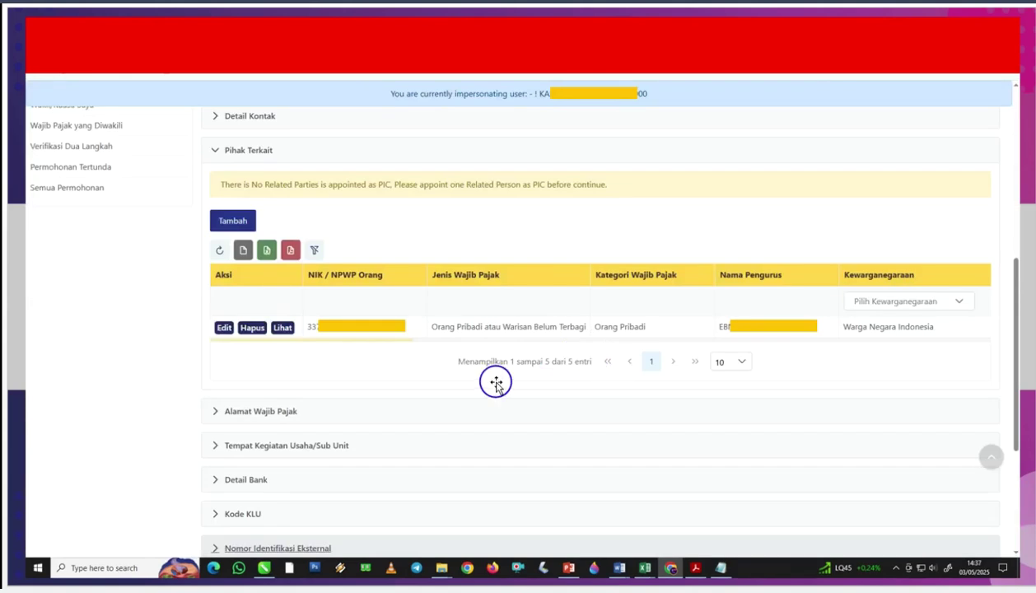
pyautogui.press('pagedown')
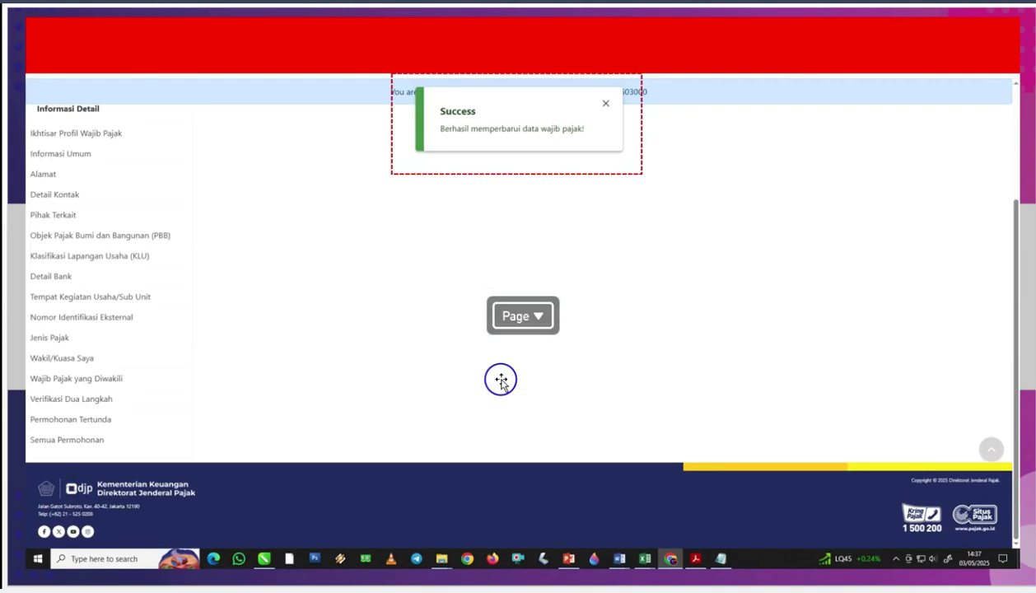
pyautogui.press('pageup')
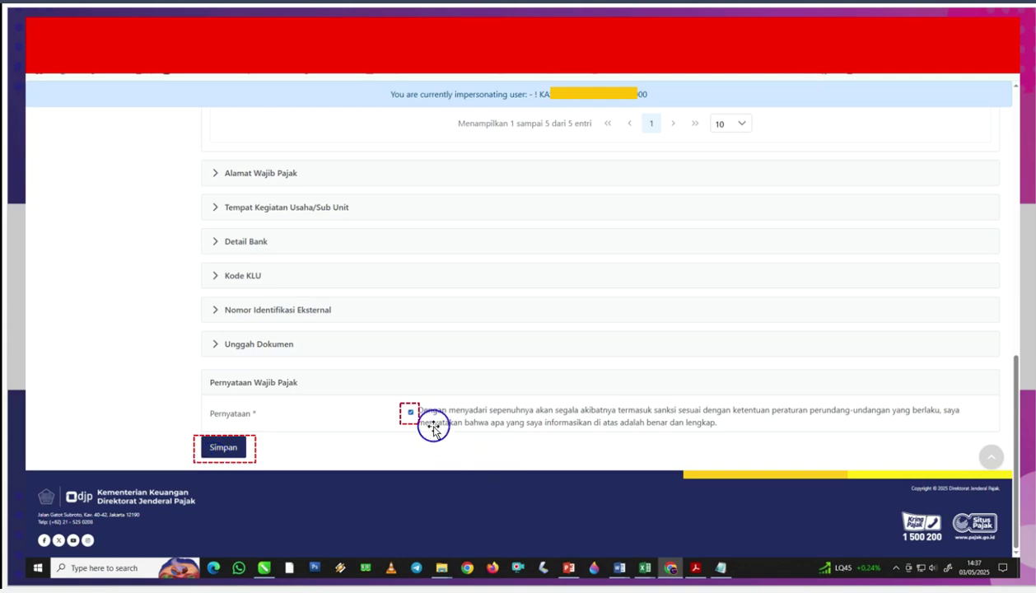
# - Save the taxpayer data changes with Simpan and review the success message with downloadable receipt
pyautogui.click(222, 450)
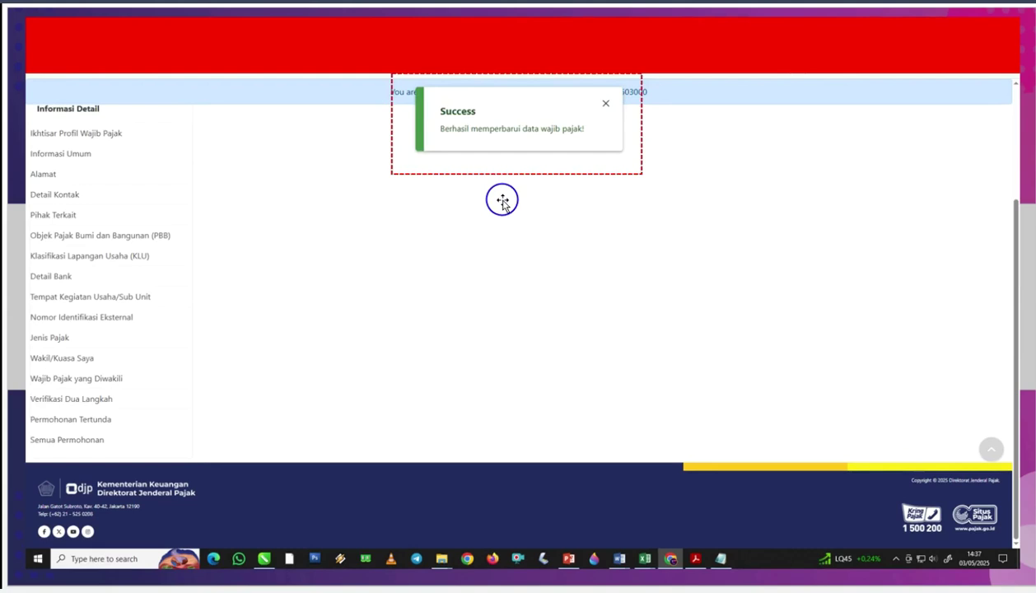
pyautogui.press('pagedown')
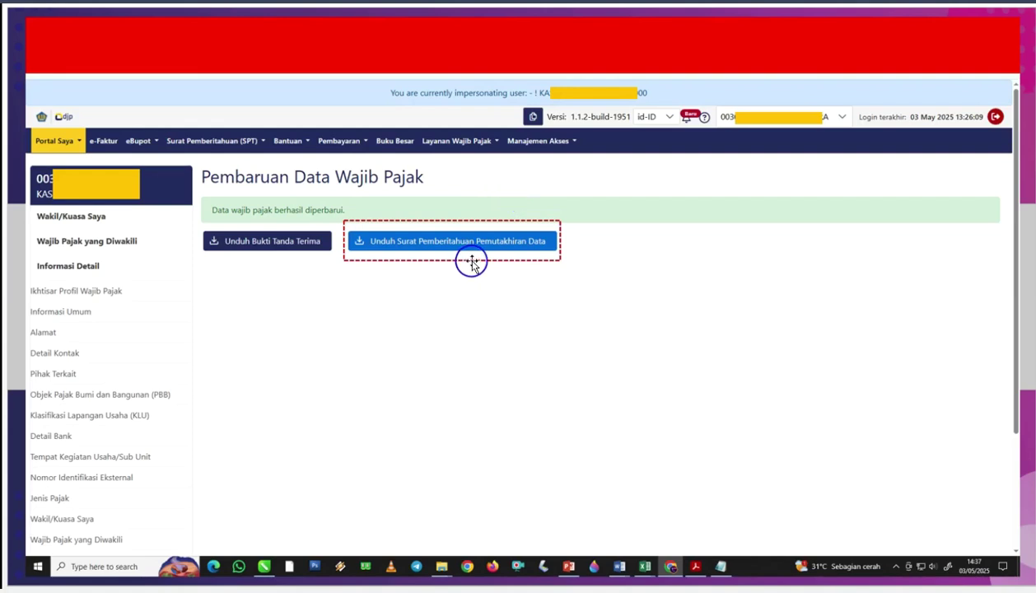
# - Return to the Coretax Selamat Datang home page for the impersonated company
pyautogui.press('pagedown')
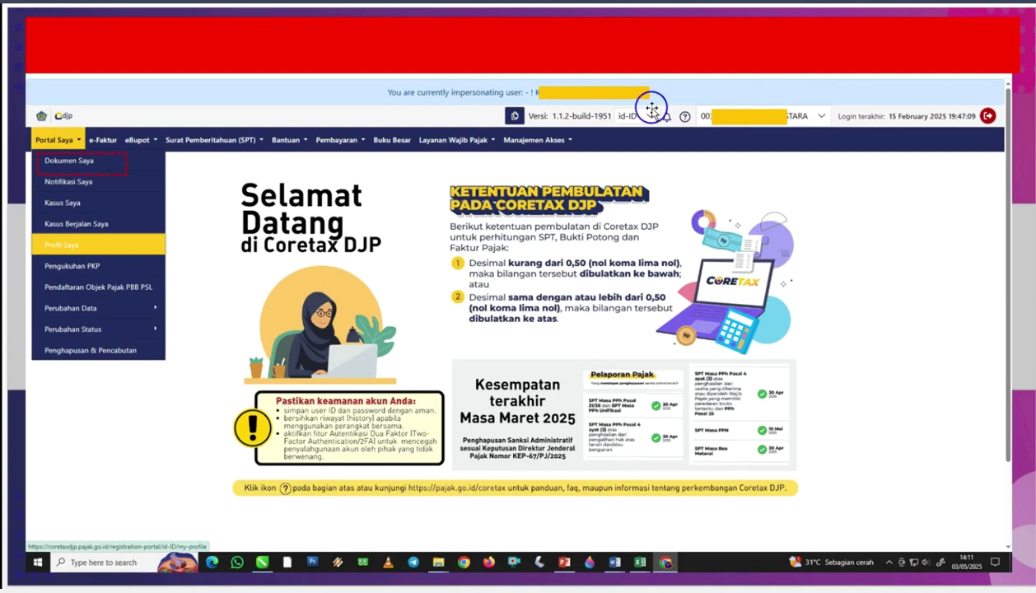
# - Open Portal Saya > Dokumen Saya and check the empty document list
pyautogui.click(92, 169)
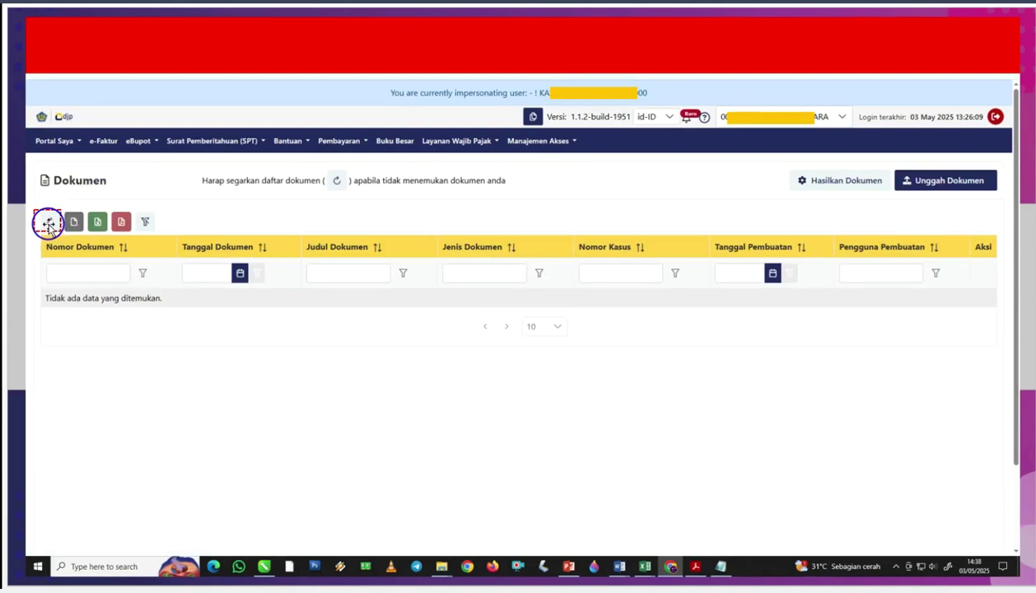
pyautogui.press('pagedown')
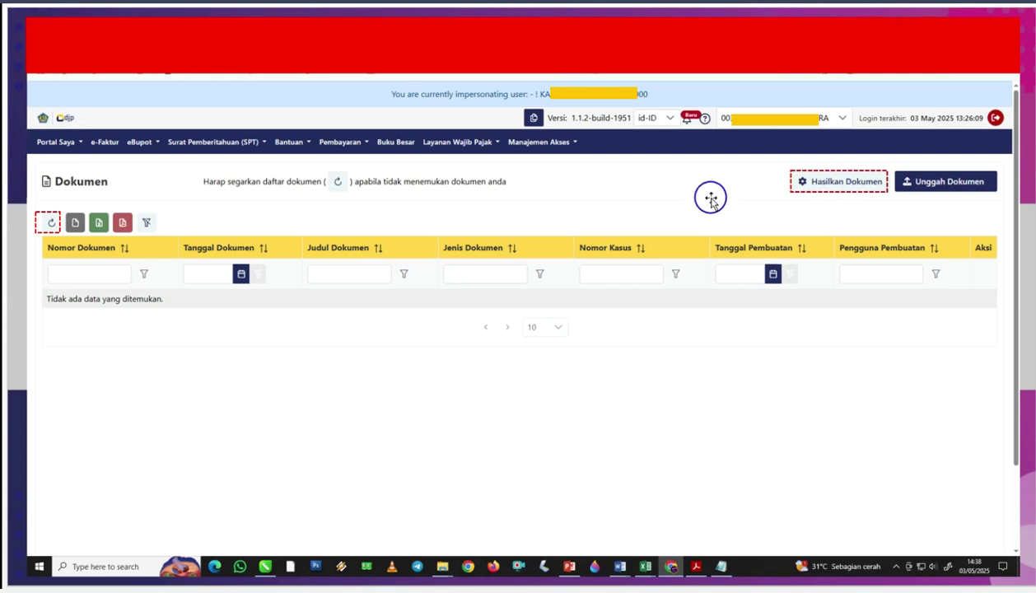
pyautogui.press('pagedown')
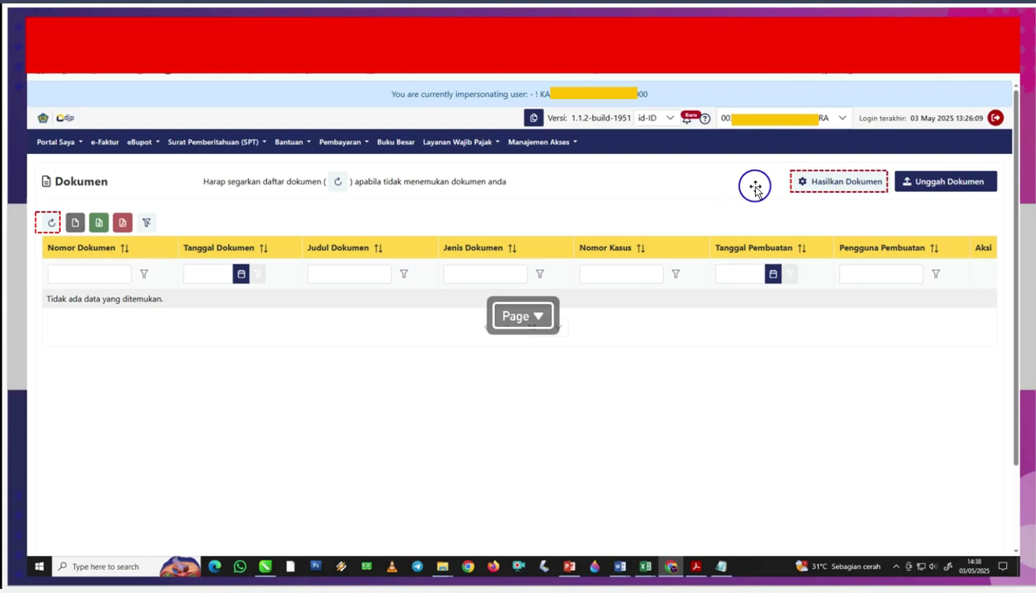